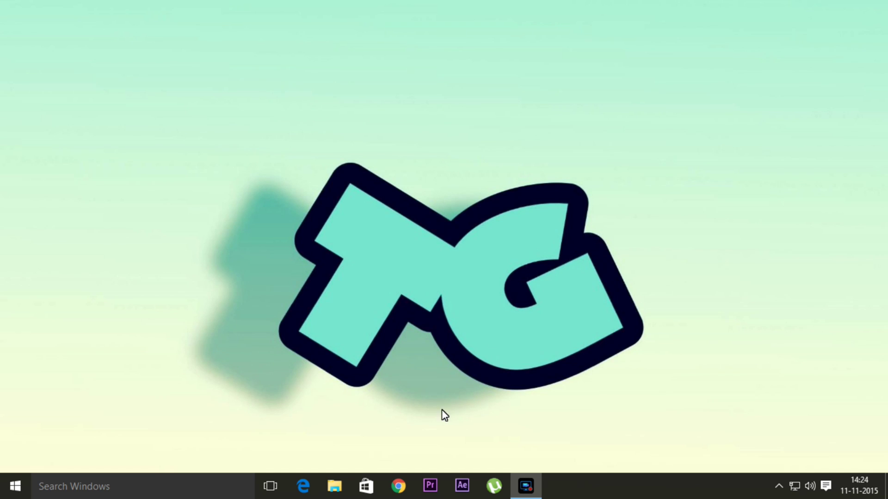
Launch Google Chrome from the Windows taskbar.
left_click(404, 490)
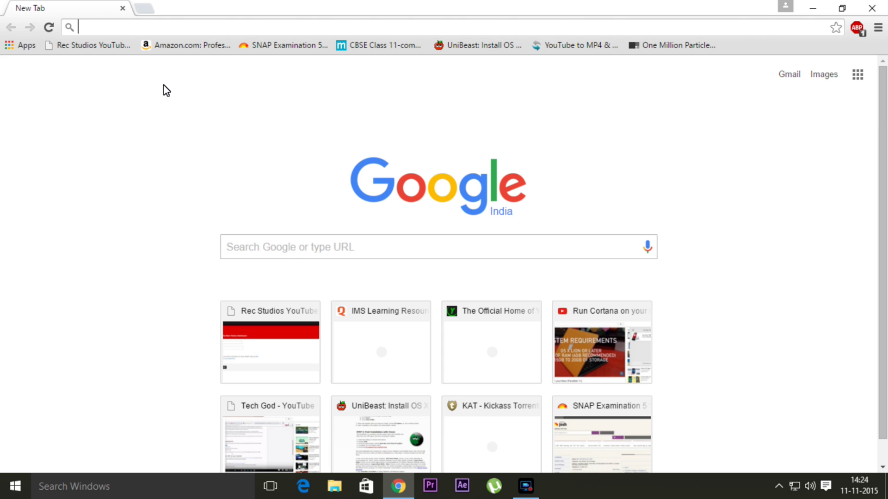
Search Google for 'goog.gl' and open the goo.gl URL Shortener site from the results.
left_click(299, 256)
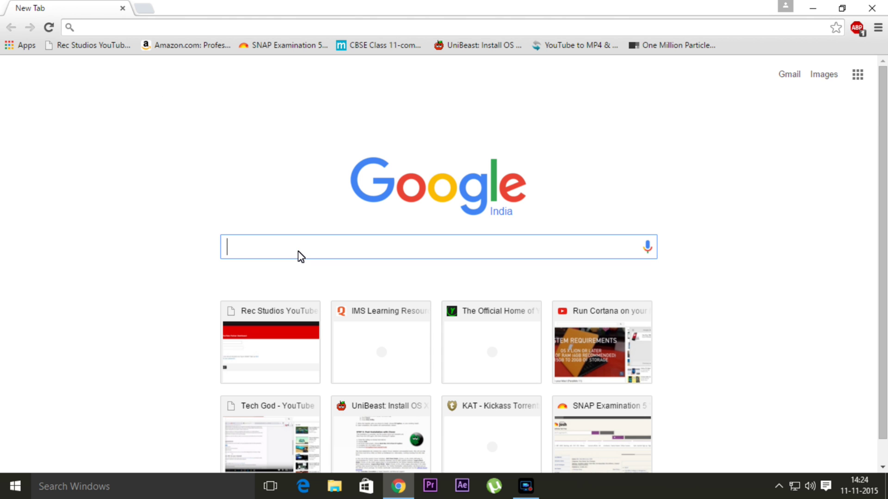
type("g")
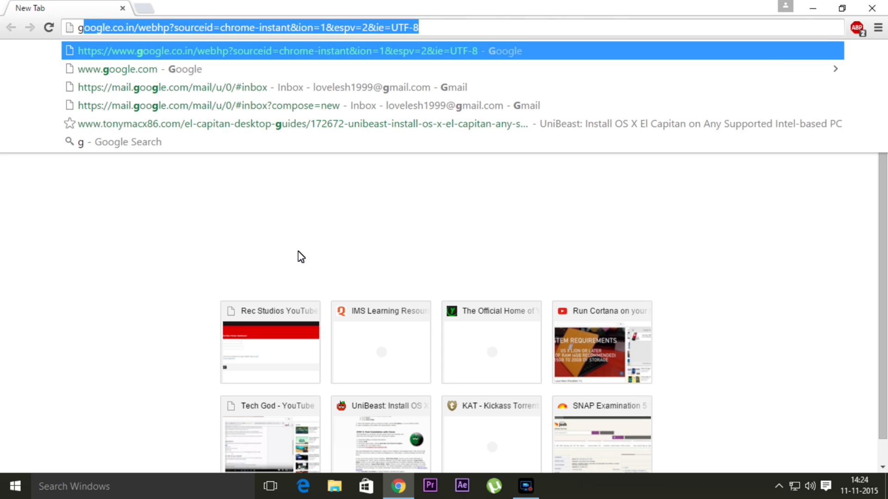
type("oog")
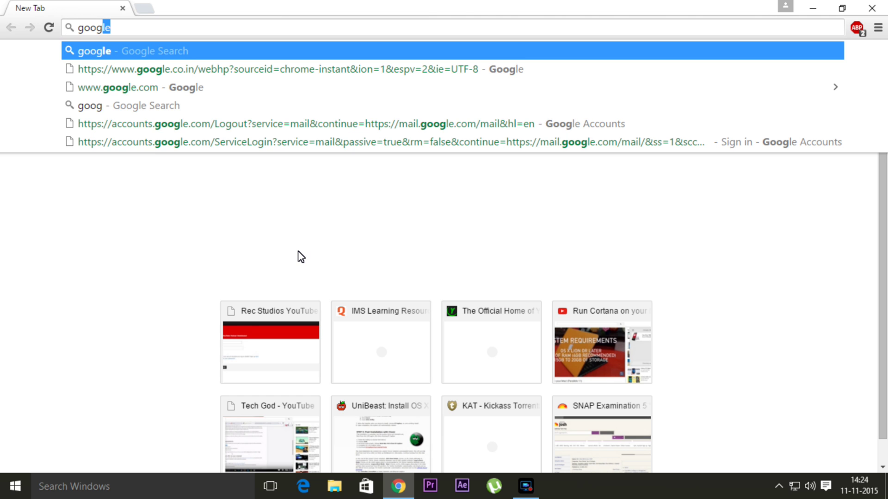
key("BackSpace")
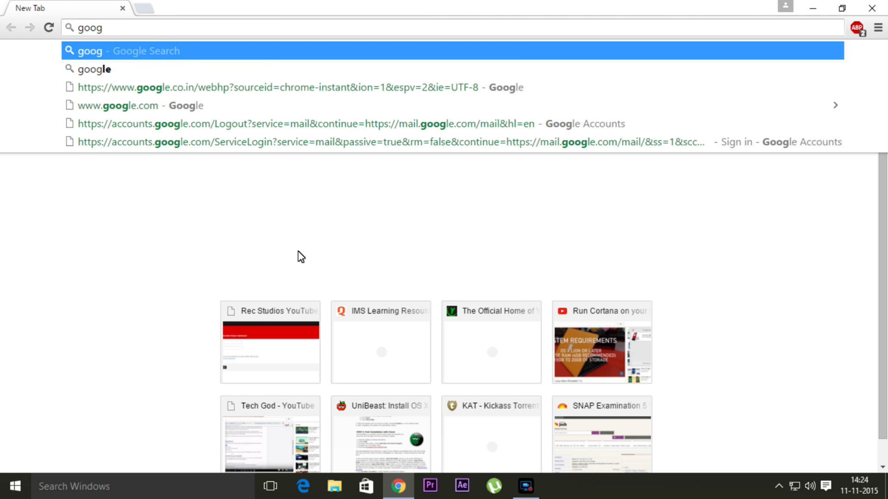
type(".gl")
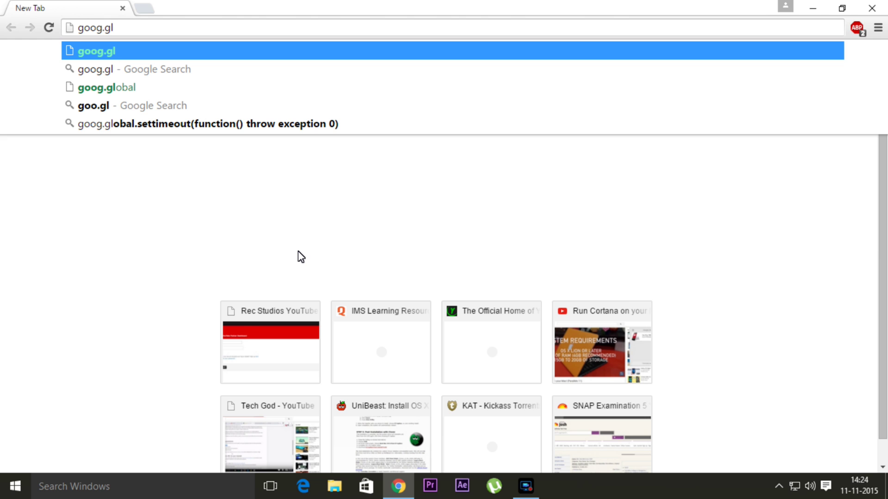
key("Down")
key("Return")
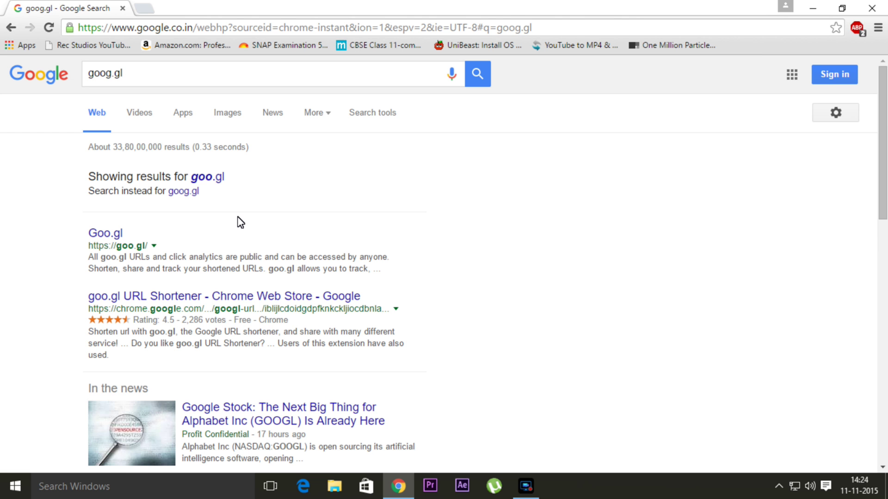
left_click(113, 233)
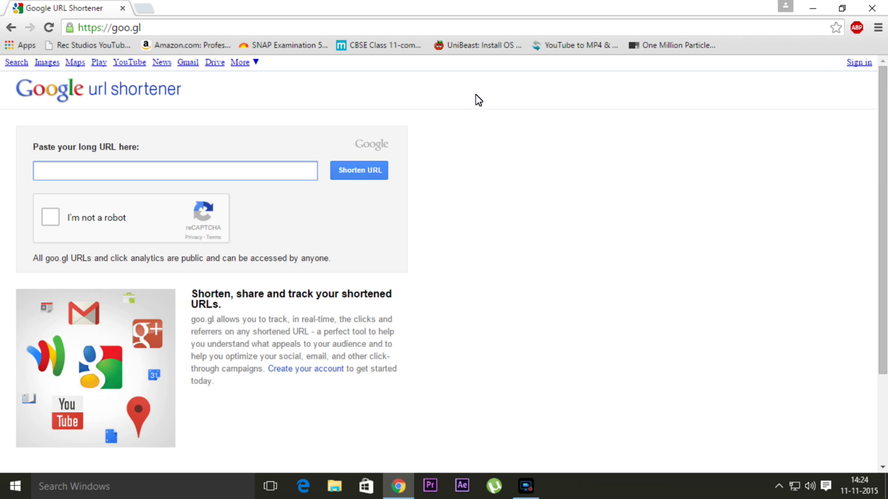
Reach the Chrome Web Store through the Apps page and search it for goo.gl.
left_click(22, 47)
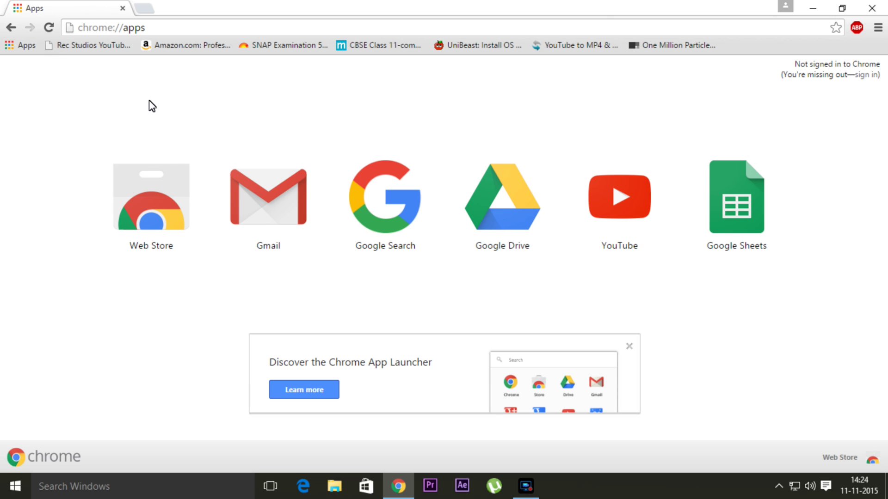
left_click(148, 201)
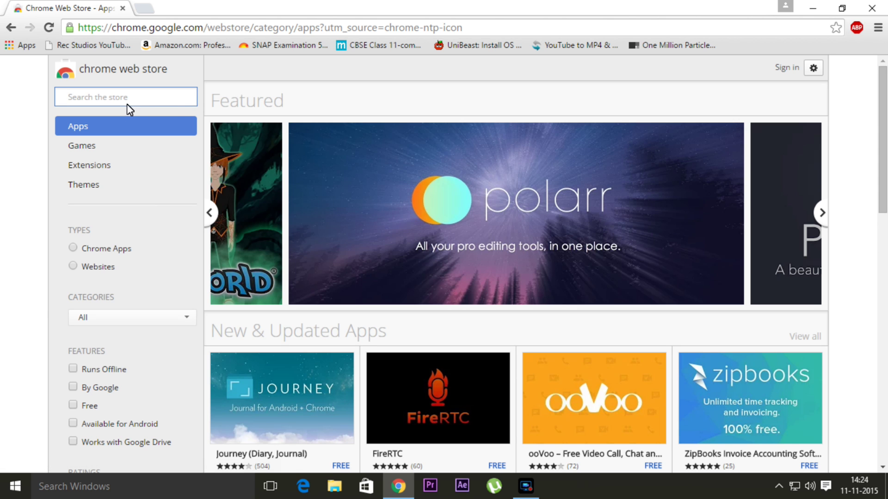
type("goo.g")
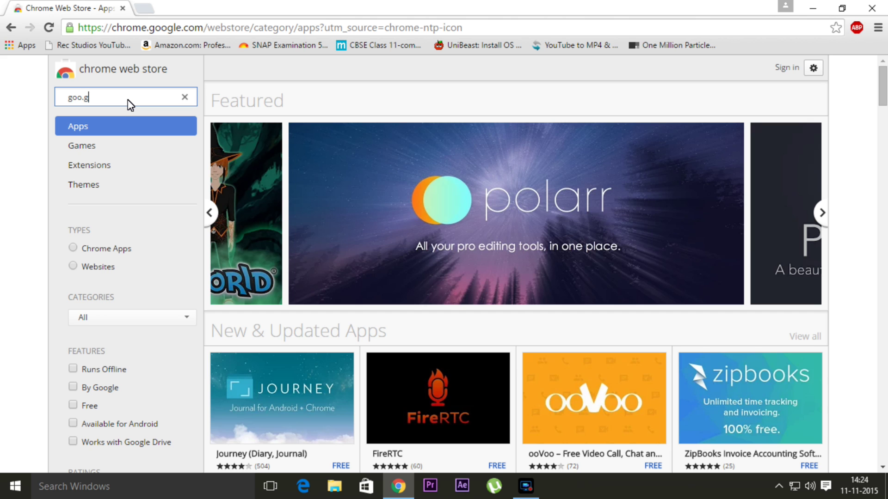
type("l")
key("Return")
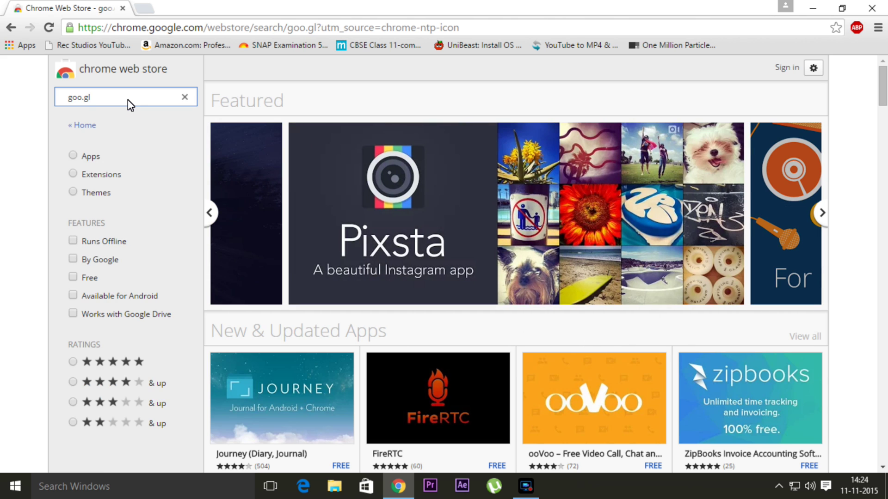
Install the goo.gl URL Shortener extension from the store results and dismiss the added notice.
scroll(463, 249, "down", 1)
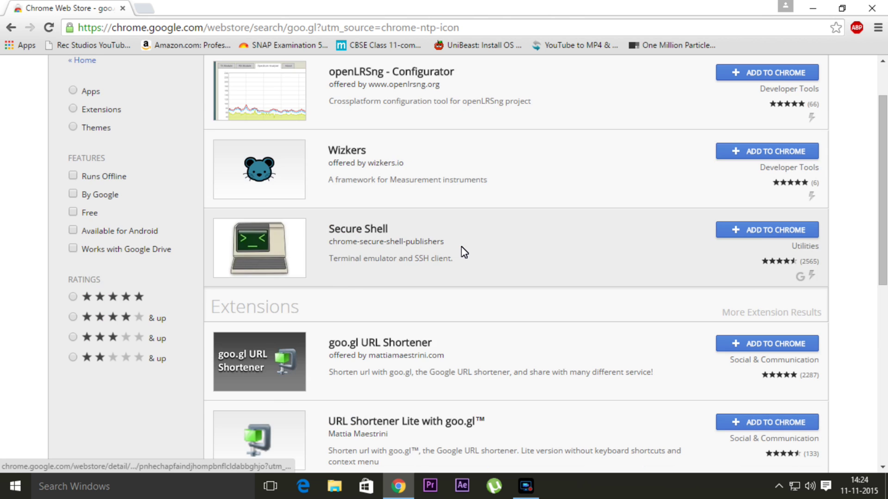
scroll(464, 252, "down", 2)
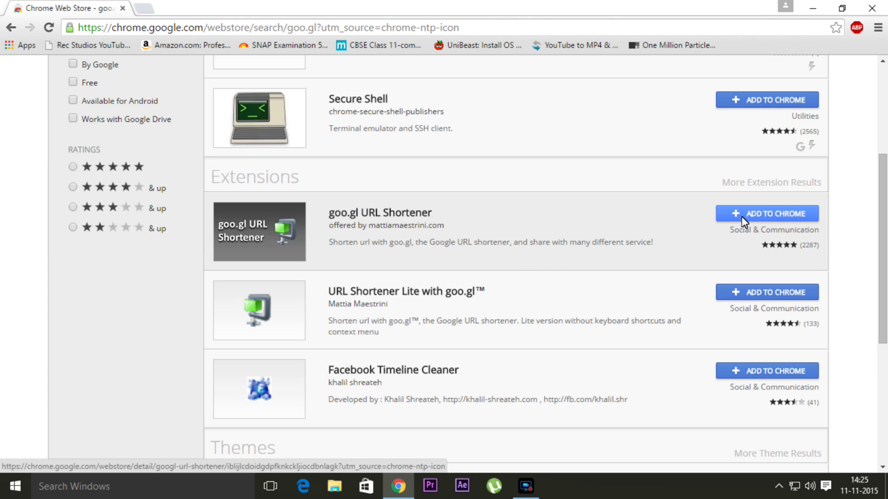
left_click(776, 221)
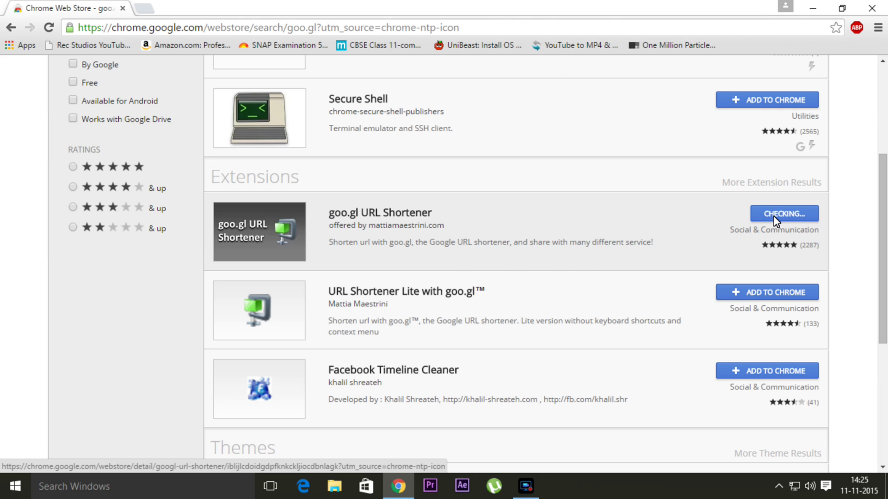
left_click(462, 128)
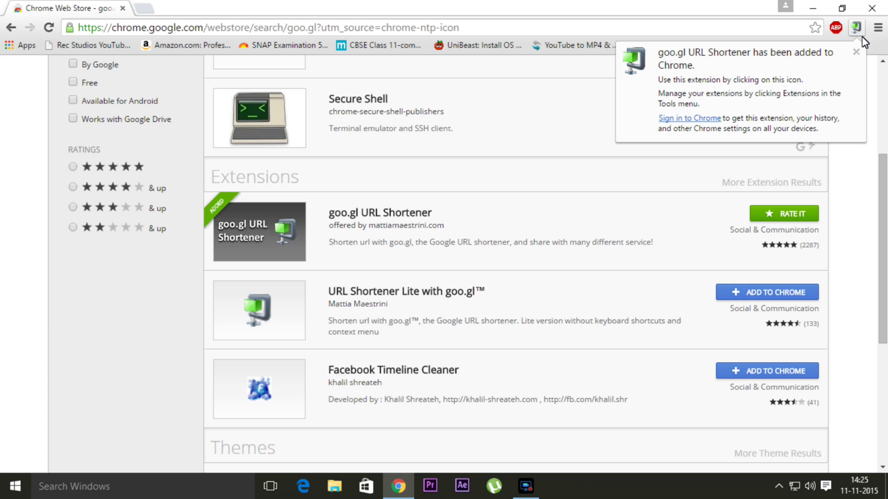
left_click(856, 52)
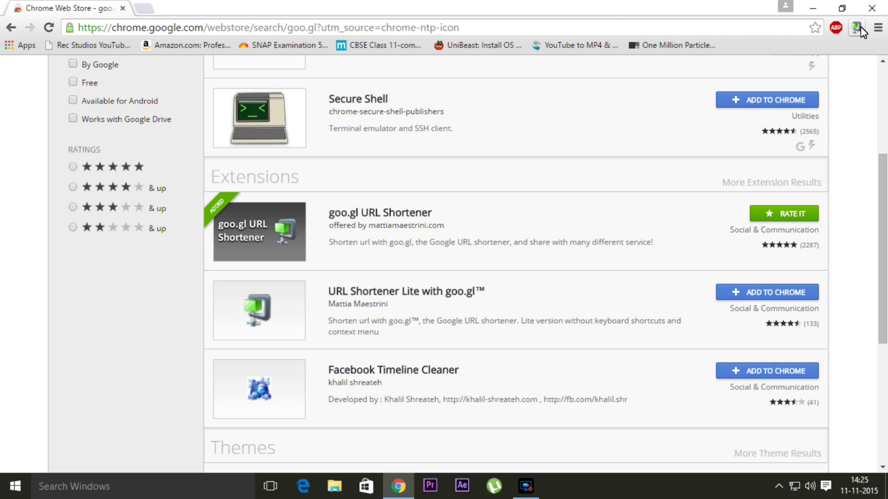
scroll(264, 192, "up", 4)
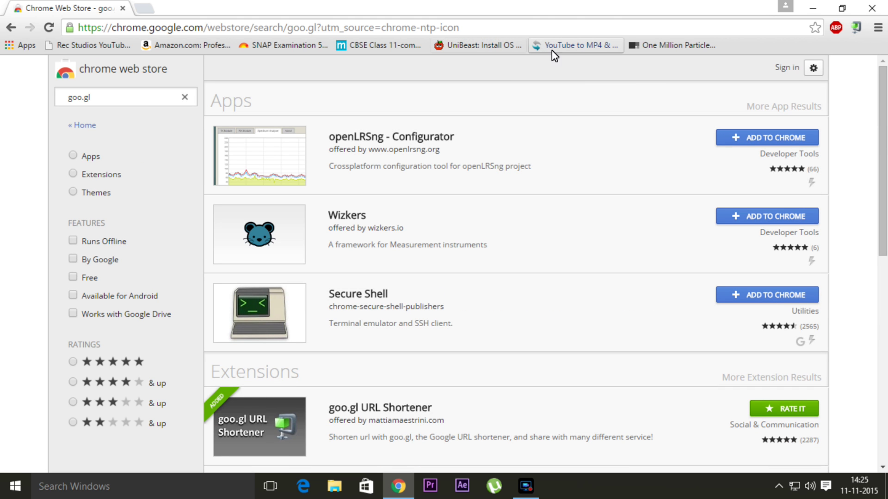
Open the ClipConverter bookmark, shorten it to goo.gl/ccW3 and copy the short link.
left_click(583, 45)
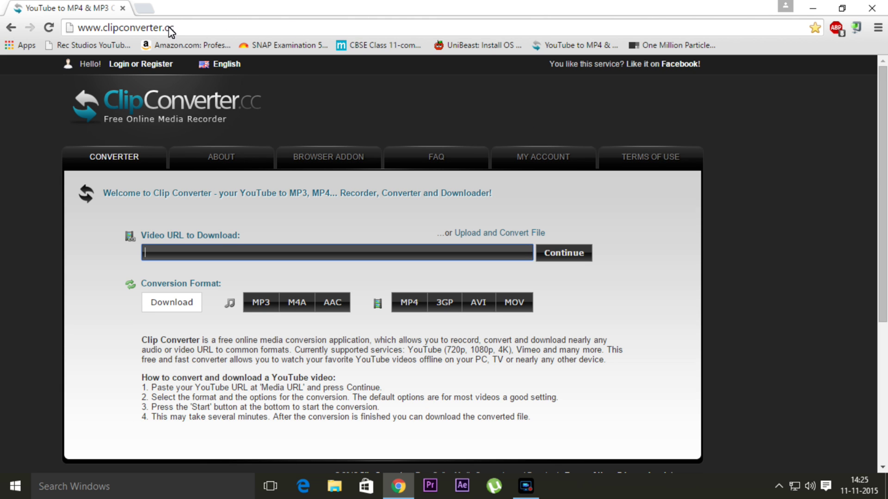
left_click(856, 27)
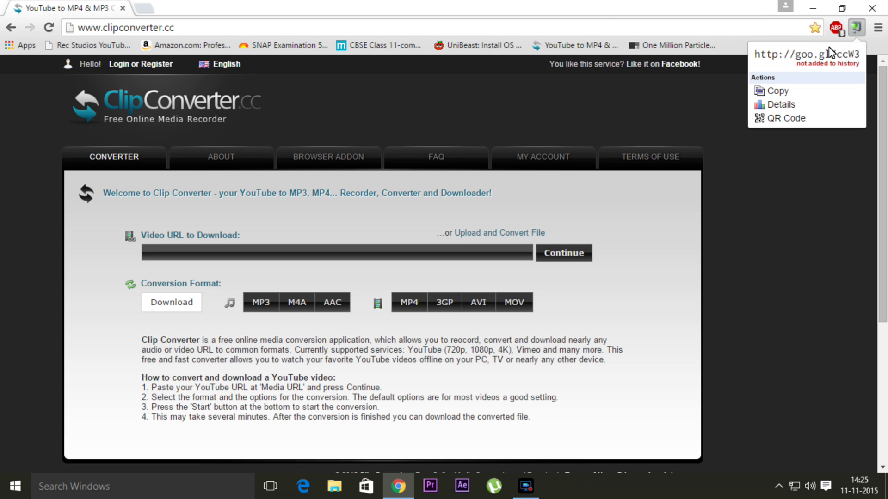
left_click_drag(861, 54, 770, 59)
key("ctrl+c")
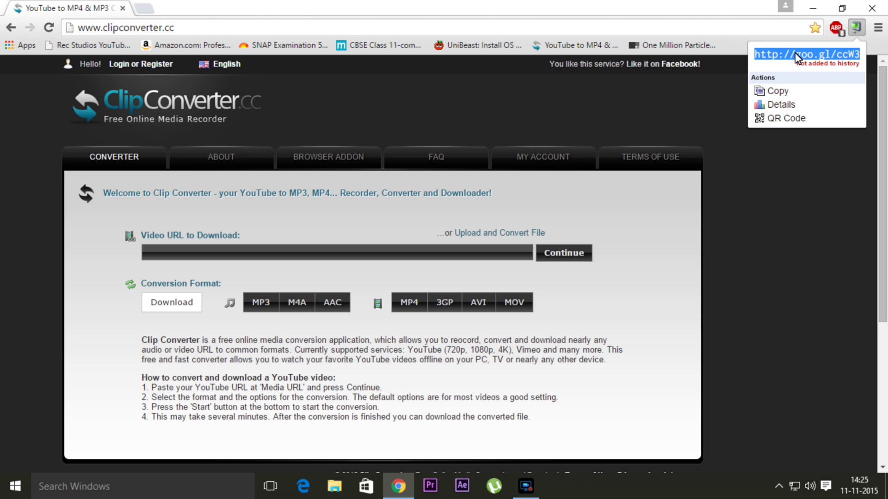
left_click(782, 92)
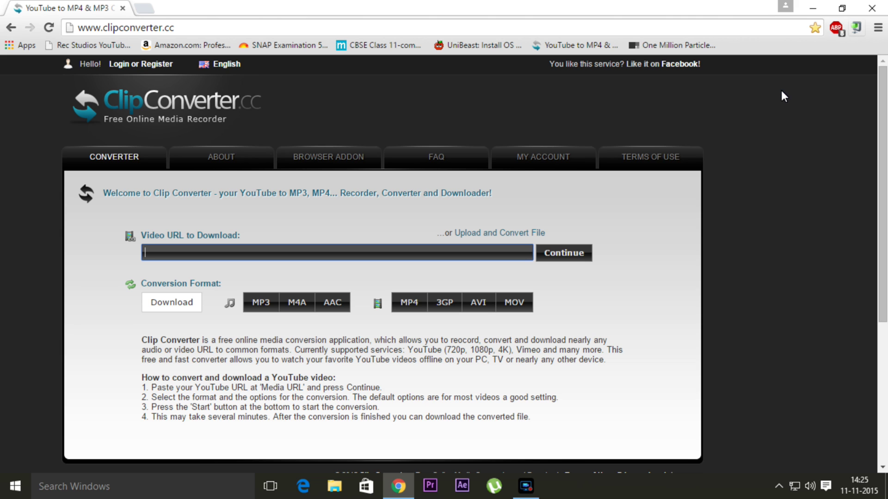
Try shortening a blank new tab, then open goo.gl/ccW3's click analytics from ClipConverter.
left_click(144, 8)
left_click(859, 28)
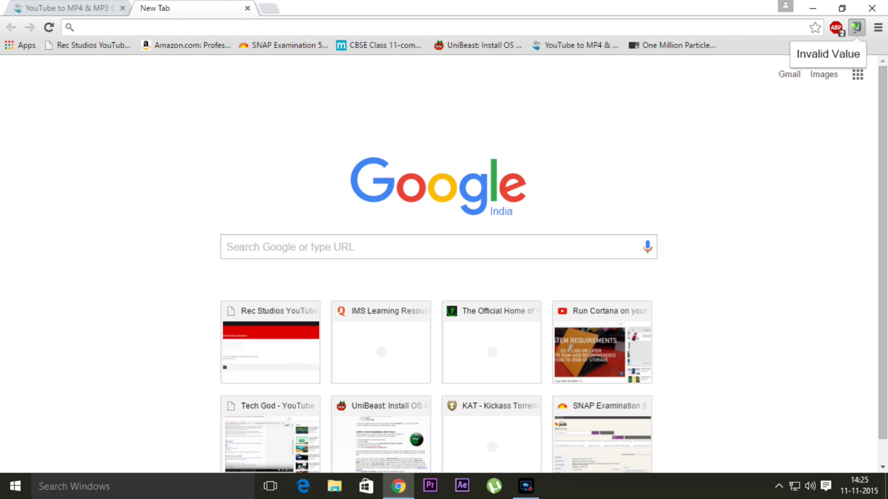
key("ctrl+Tab")
left_click(857, 28)
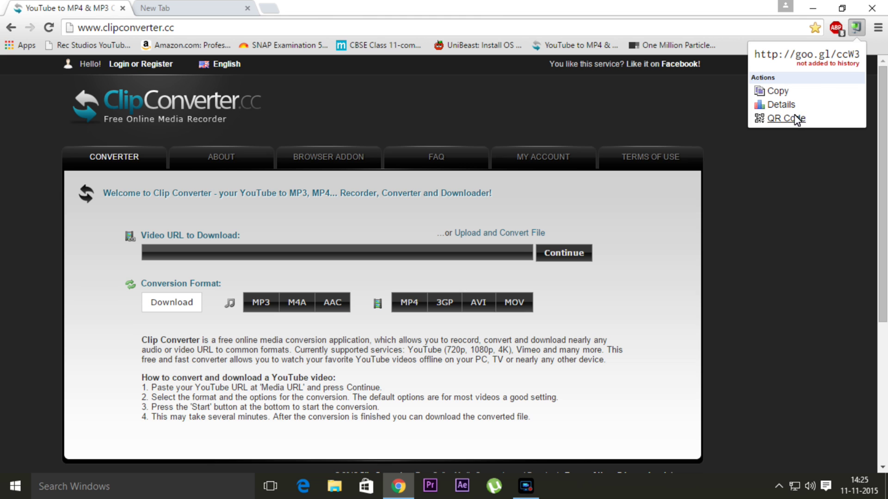
left_click(781, 106)
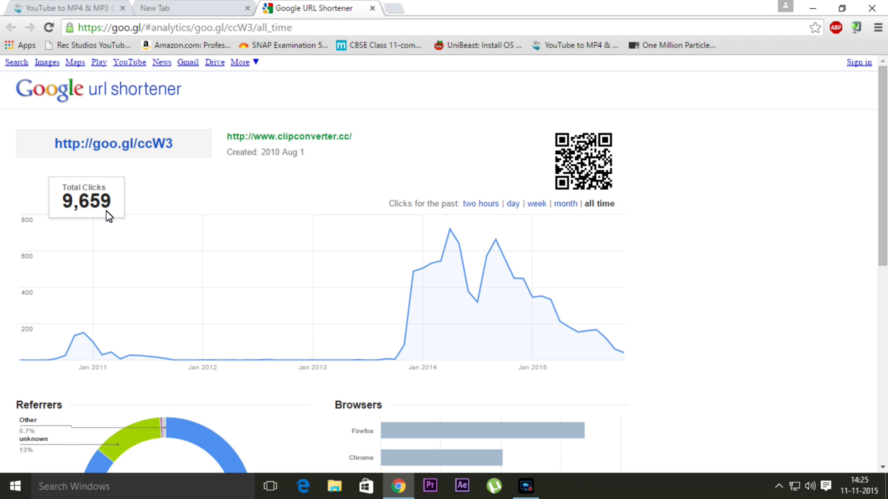
Paste goo.gl/ccW3 into the blank tab's address bar and visit it.
scroll(184, 220, "down", 1)
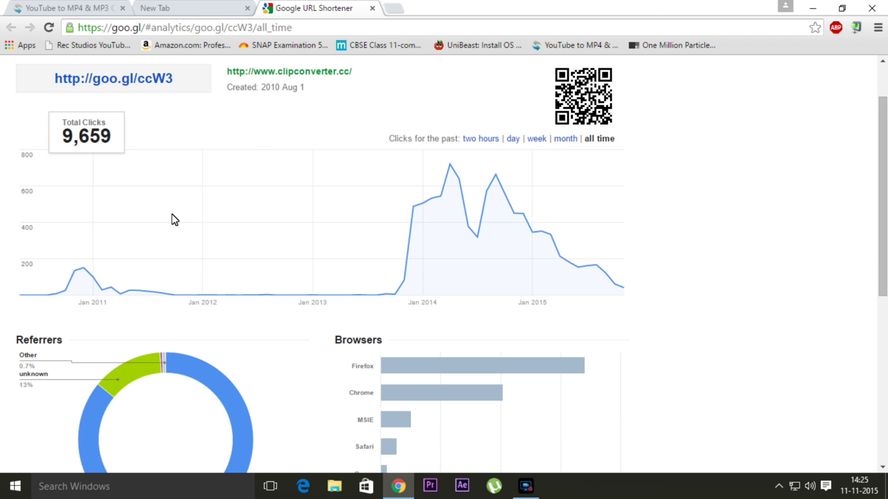
scroll(176, 220, "up", 1)
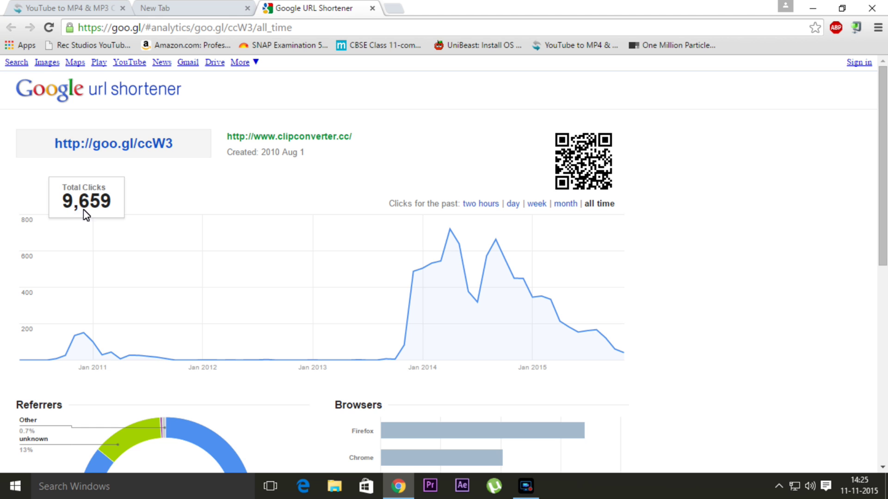
left_click(190, 6)
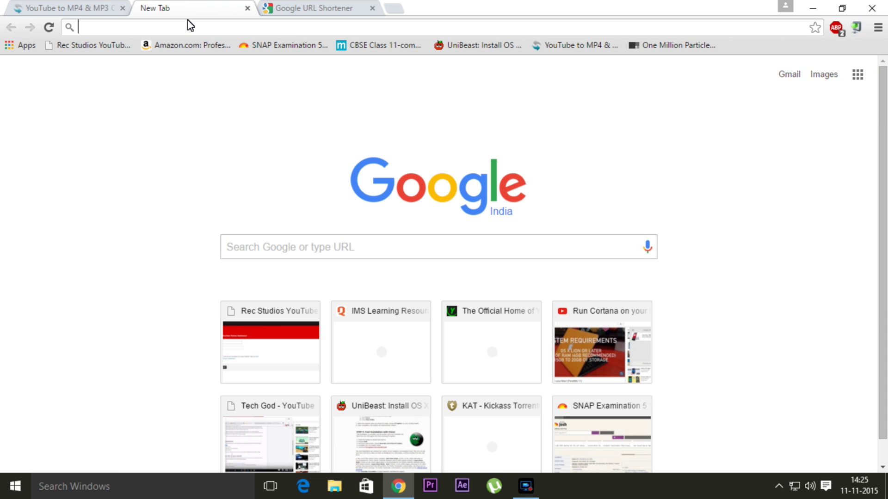
key("ctrl+v")
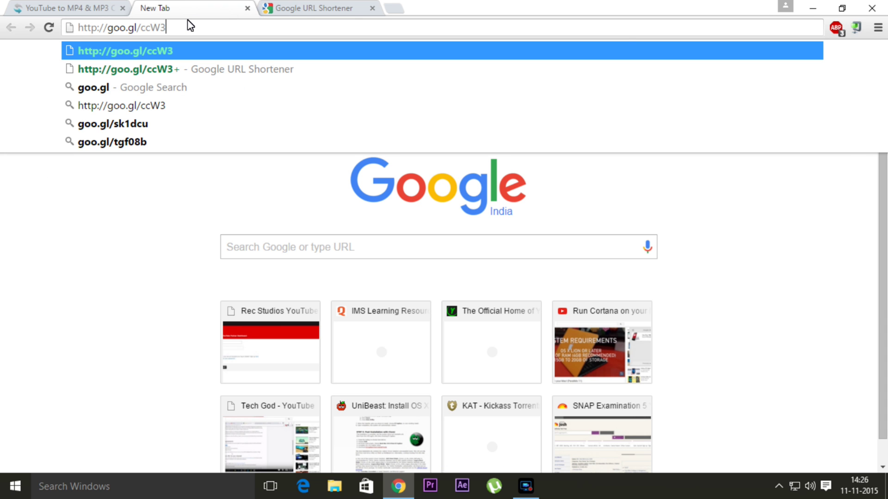
key("Return")
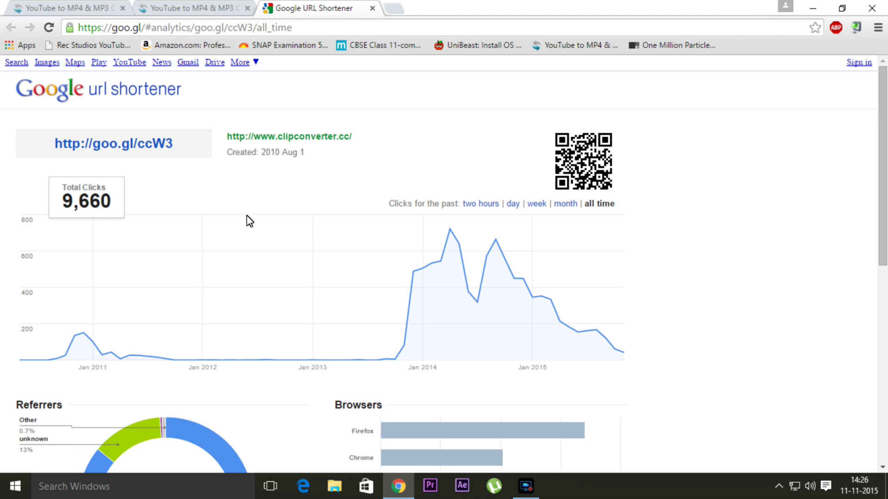
Check the analytics now show 9,660 clicks, then close the analytics and duplicate ClipConverter tabs.
scroll(317, 238, "down", 4)
scroll(317, 237, "down", 4)
scroll(385, 88, "up", 8)
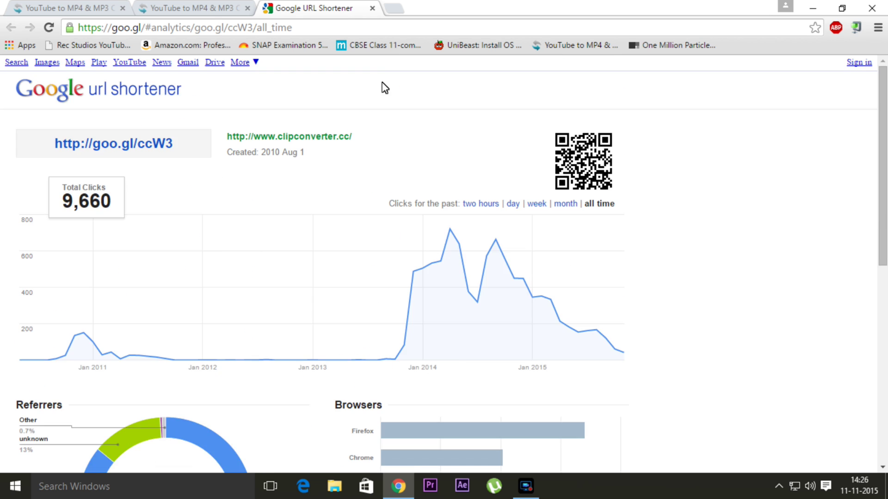
left_click(372, 8)
left_click(248, 7)
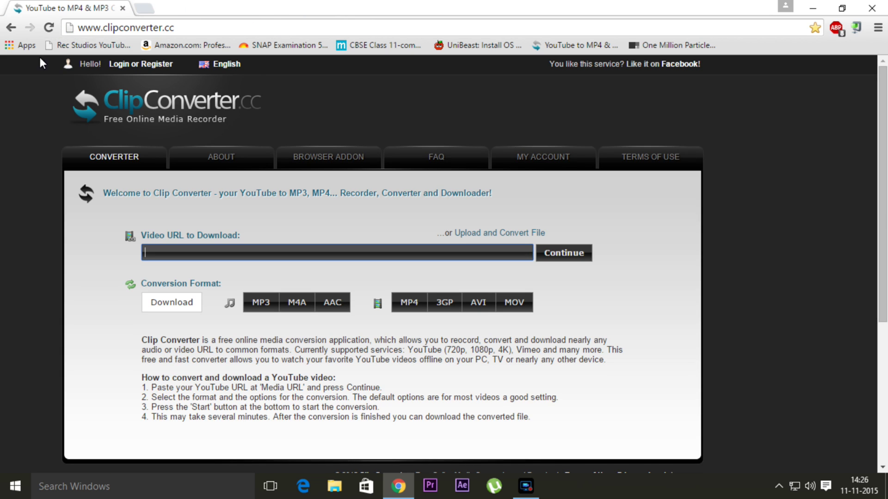
Shorten the UniBeast install guide to goo.gl/aTm6VQ and open its analytics.
left_click(452, 46)
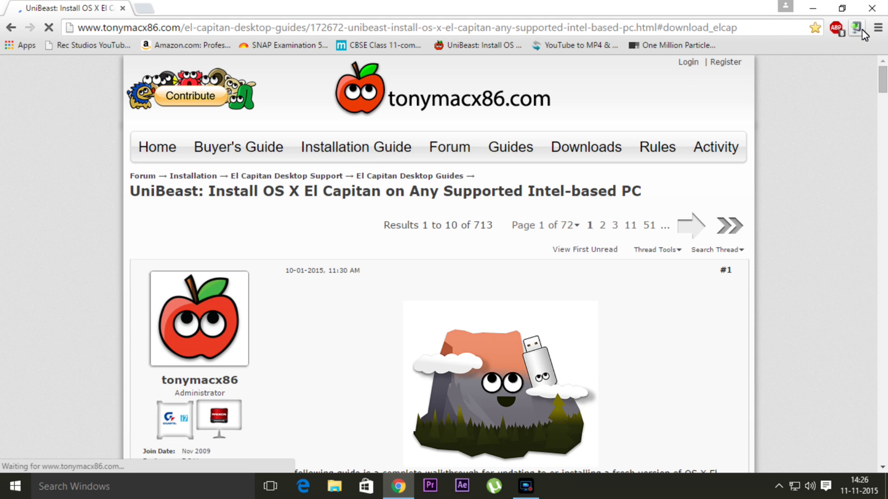
left_click(860, 28)
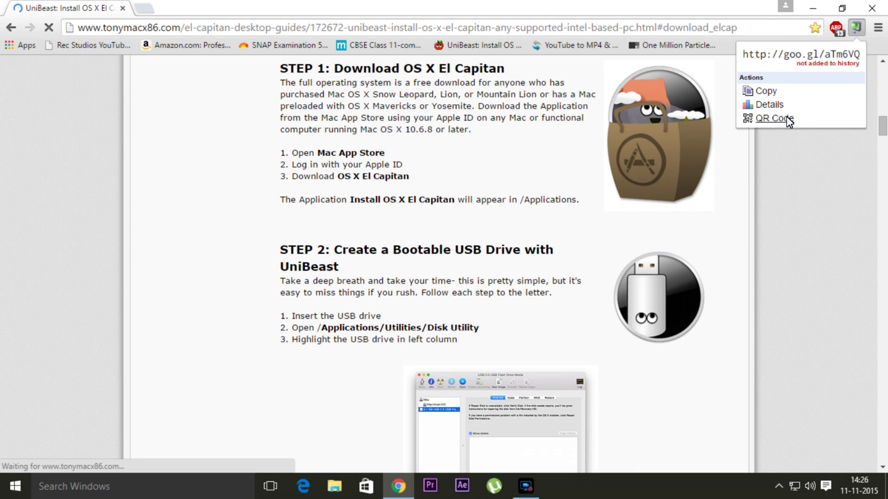
left_click(770, 105)
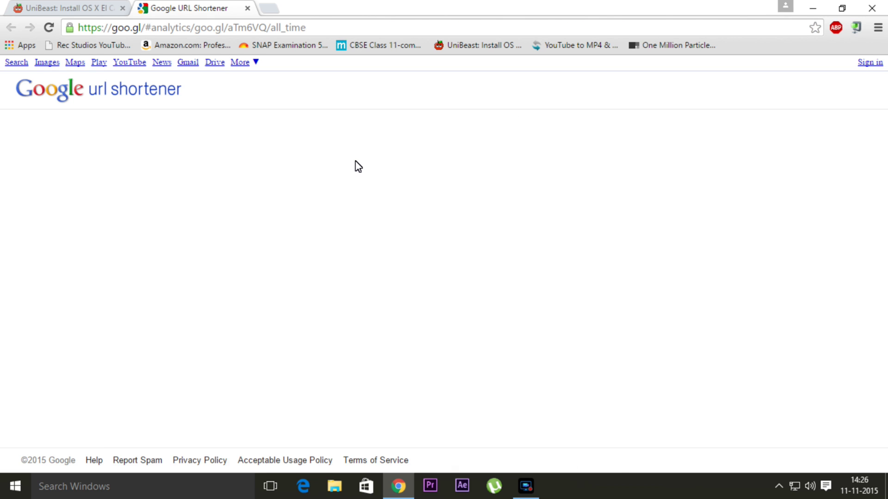
Copy the guide's goo.gl/aTm6VQ short link, then return to its analytics showing 5 clicks.
left_click(52, 8)
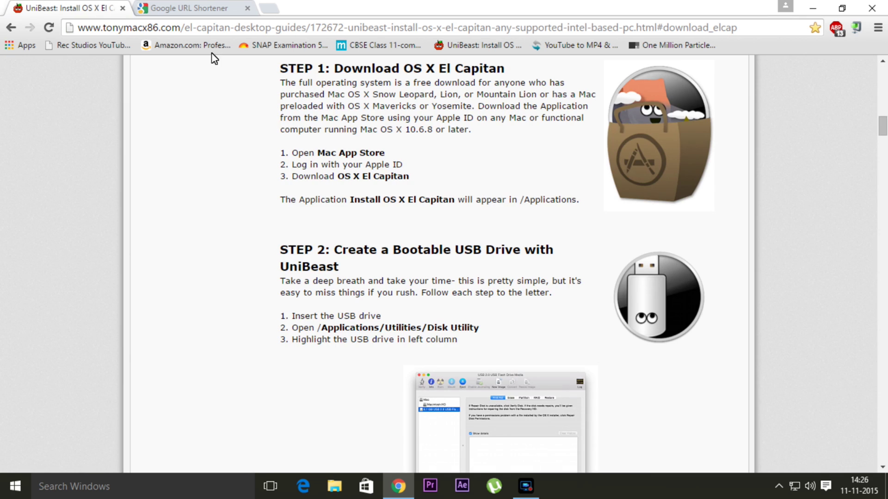
scroll(215, 58, "up", 5)
scroll(239, 78, "up", 5)
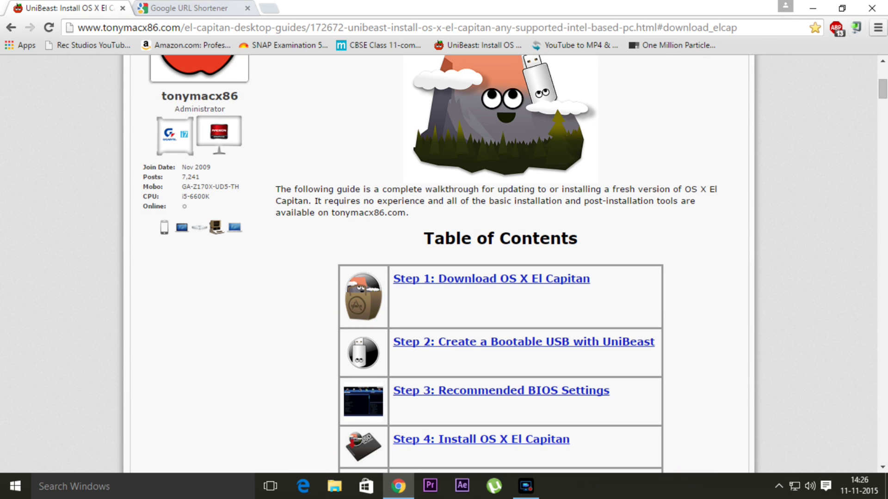
left_click(860, 36)
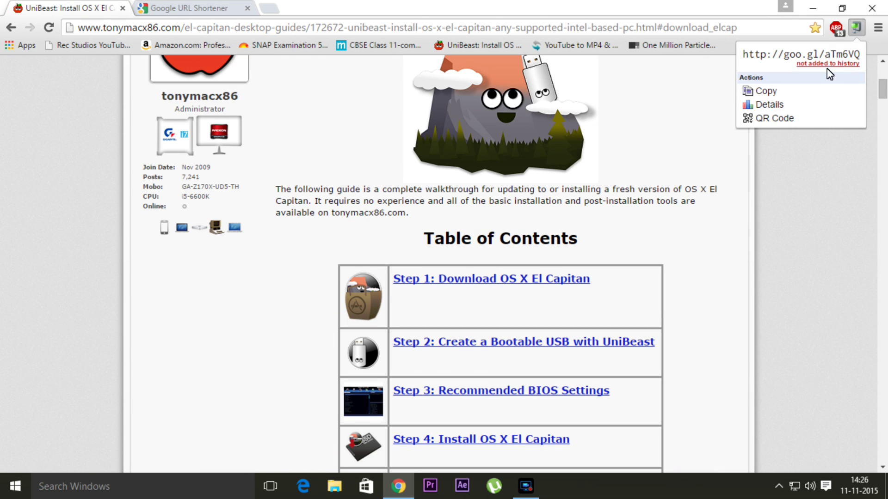
left_click(768, 91)
left_click(179, 8)
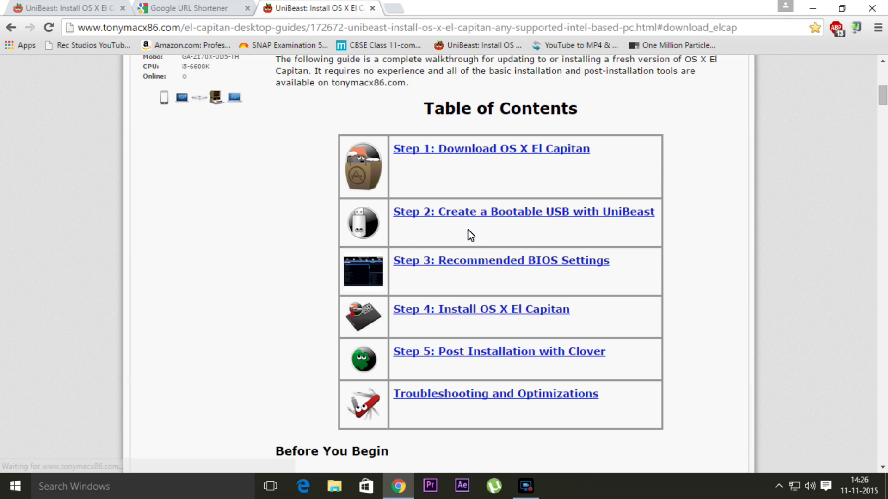
scroll(470, 235, "up", 10)
Reload goo.gl/aTm6VQ analytics to 6 clicks, close extra tabs, and scroll the UniBeast guide.
left_click(200, 8)
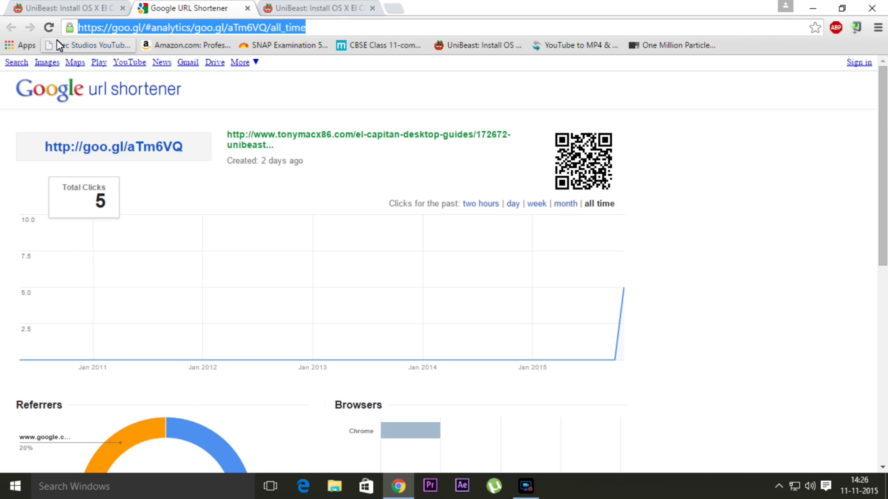
left_click(49, 27)
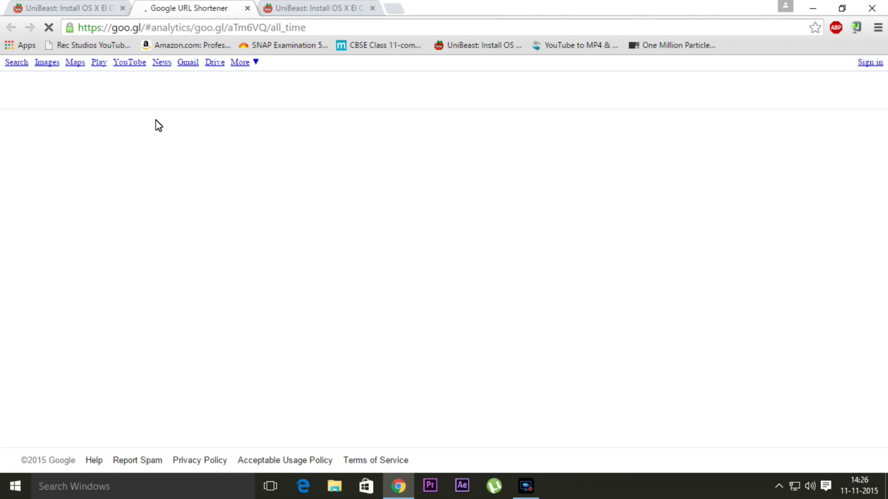
left_click(248, 8)
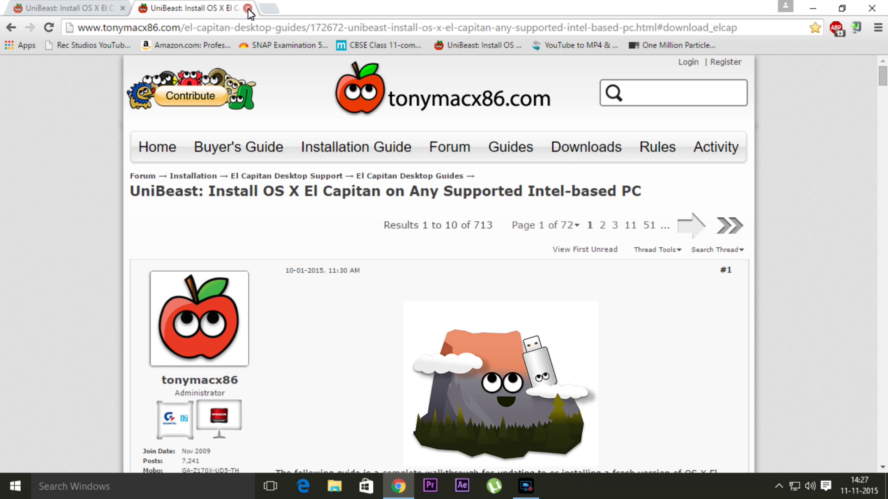
left_click(248, 8)
scroll(323, 141, "down", 4)
scroll(326, 144, "down", 4)
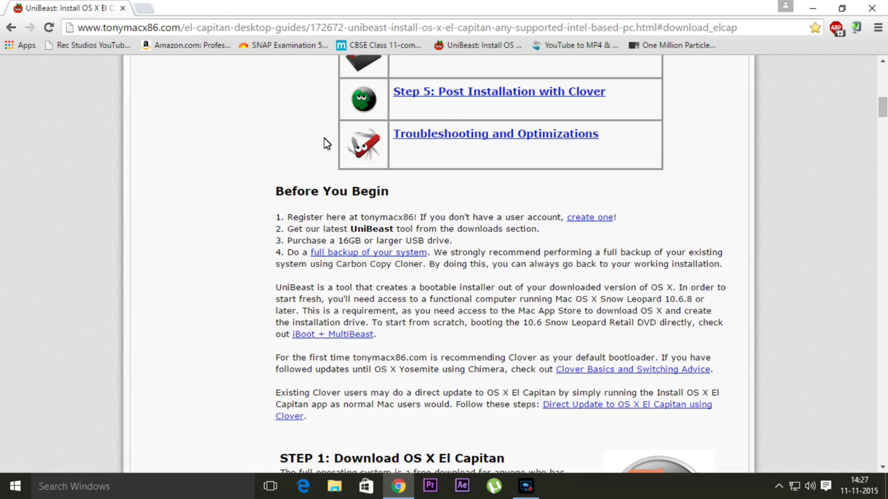
scroll(327, 143, "down", 4)
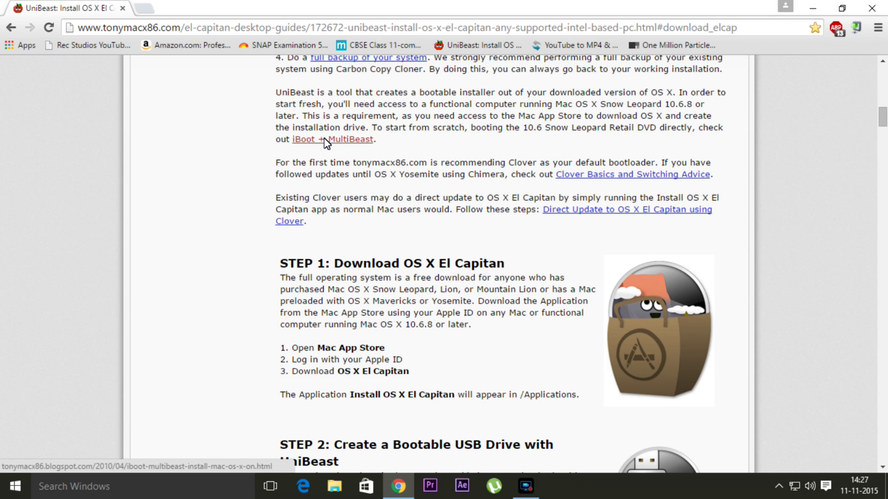